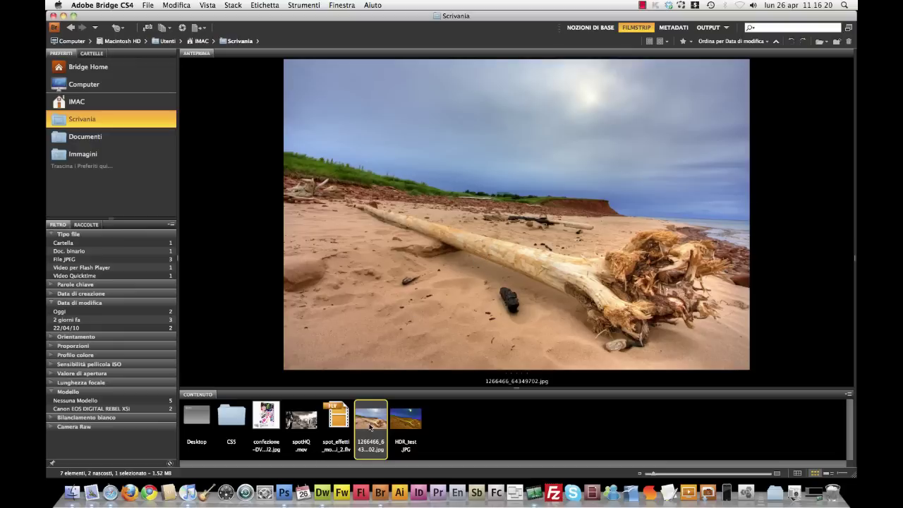
Open the beach JPEG in Camera Raw and set exposure -2.45, recovery 100, fill light 100
{"action": "double_click", "coordinate": [369, 441]}
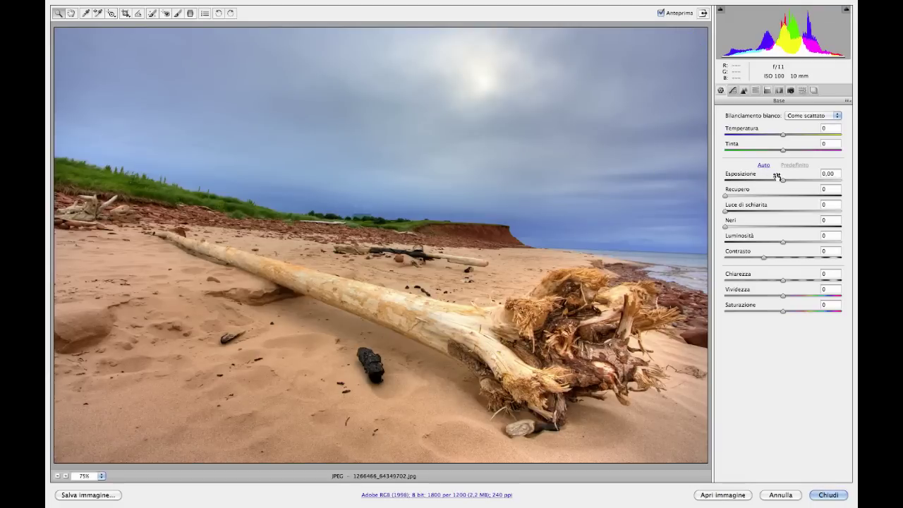
{"action": "left_click_drag", "start_coordinate": [782, 180], "coordinate": [750, 182]}
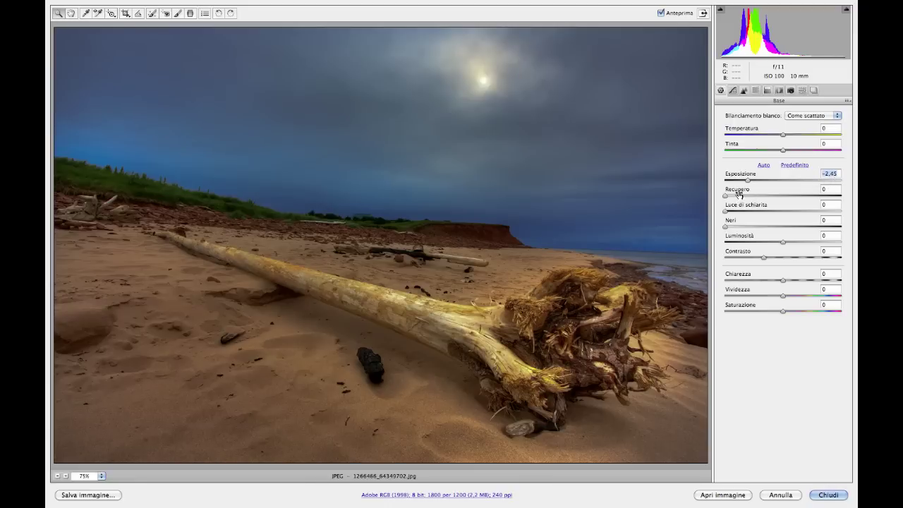
{"action": "left_click_drag", "start_coordinate": [735, 192], "coordinate": [825, 188]}
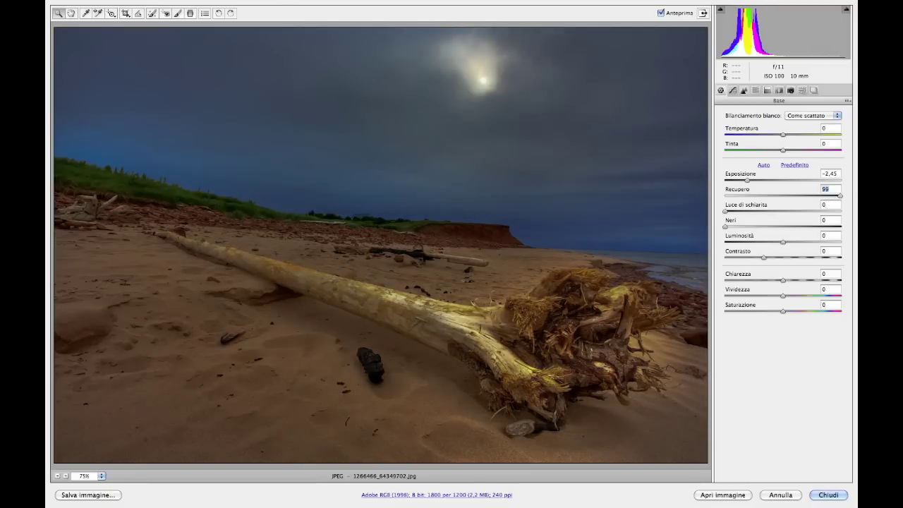
{"action": "left_click", "coordinate": [841, 196]}
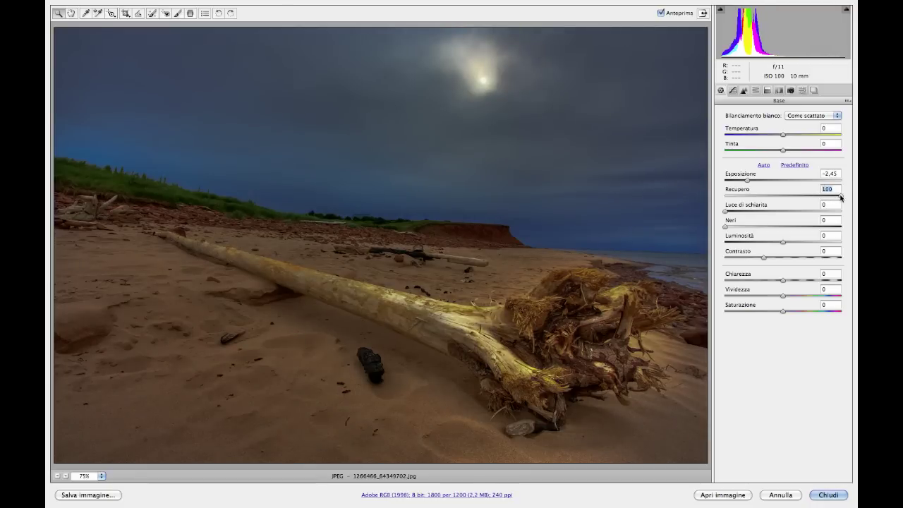
{"action": "left_click", "coordinate": [754, 208]}
{"action": "mouse_move", "coordinate": [754, 207]}
{"action": "left_mouse_down"}
{"action": "mouse_move", "coordinate": [827, 203]}
{"action": "mouse_move", "coordinate": [844, 214]}
{"action": "left_mouse_up"}
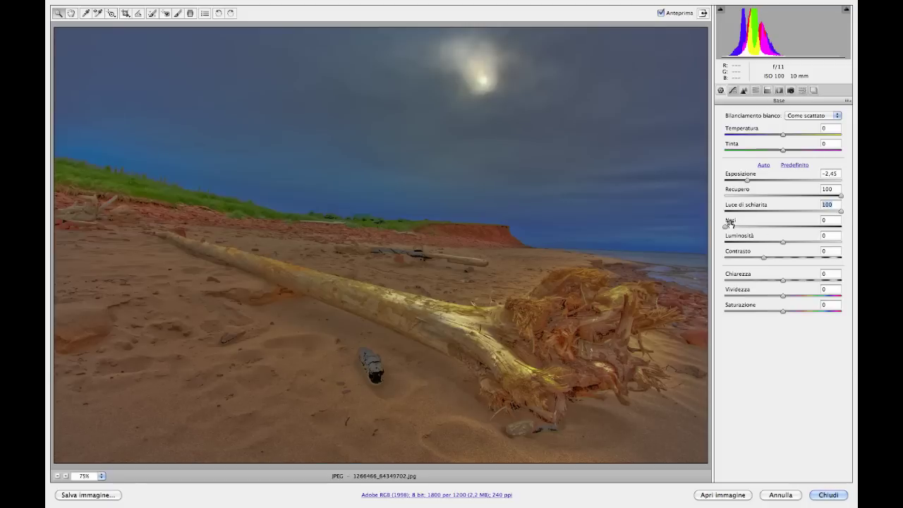
Set Neri to 49, Luminosità +15, Contrasto +33, and Chiarezza and Vividezza to +100
{"action": "left_click_drag", "start_coordinate": [734, 226], "coordinate": [751, 223]}
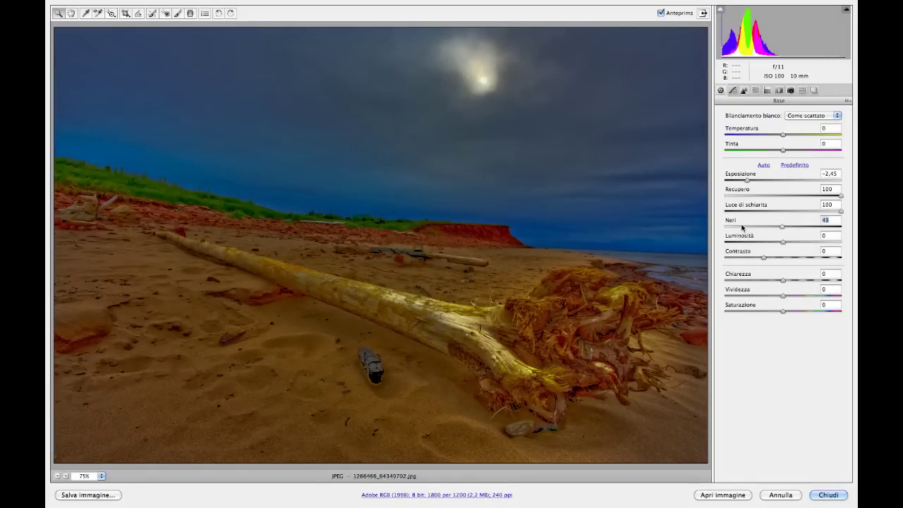
{"action": "mouse_move", "coordinate": [780, 241]}
{"action": "left_mouse_down"}
{"action": "mouse_move", "coordinate": [780, 253]}
{"action": "mouse_move", "coordinate": [844, 275]}
{"action": "left_mouse_up"}
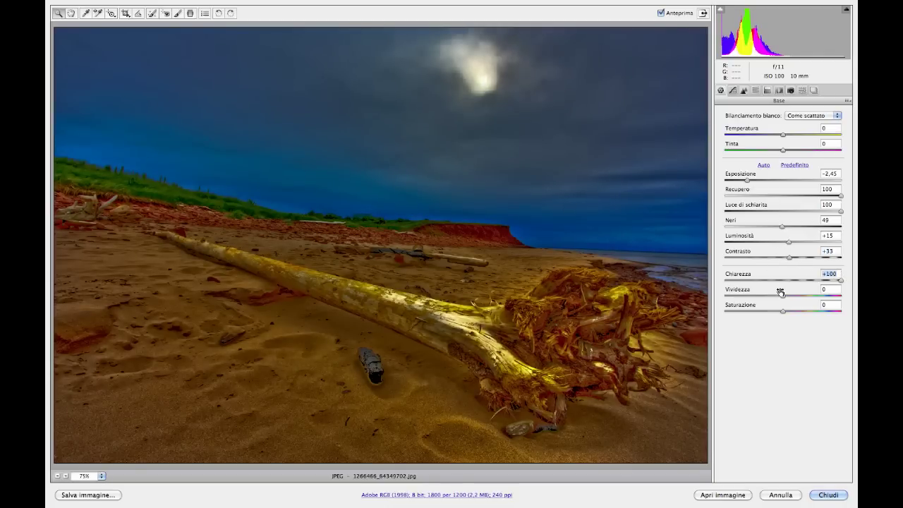
{"action": "left_click_drag", "start_coordinate": [783, 292], "coordinate": [824, 285]}
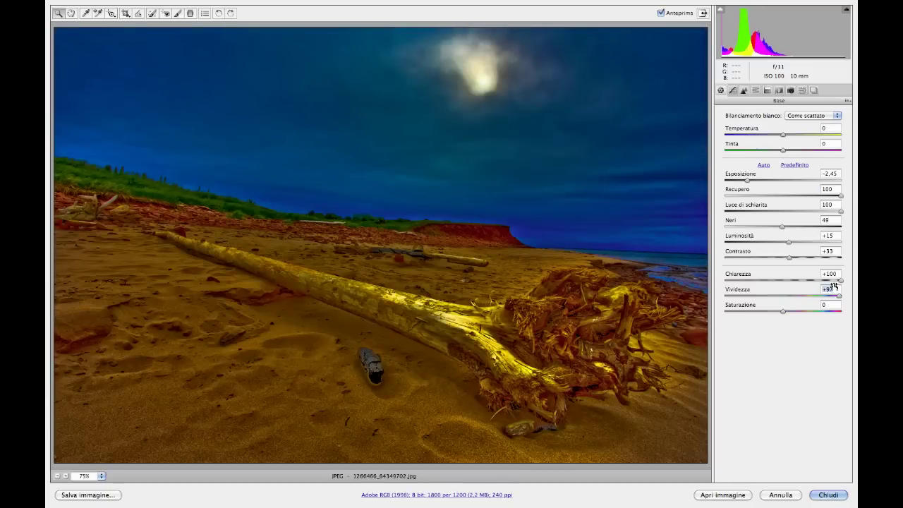
{"action": "left_click_drag", "start_coordinate": [825, 285], "coordinate": [841, 286]}
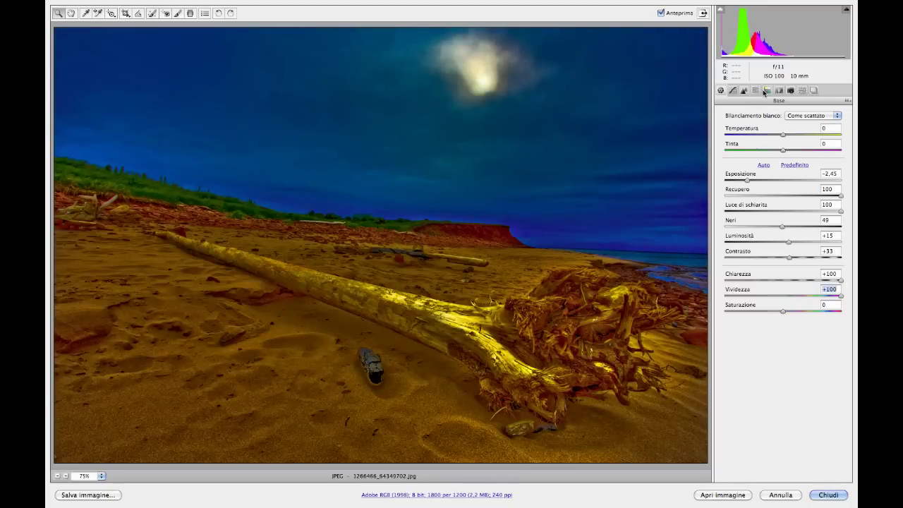
In HSL Luminanza, brighten reds to +76 and oranges to +74
{"action": "left_click", "coordinate": [757, 90]}
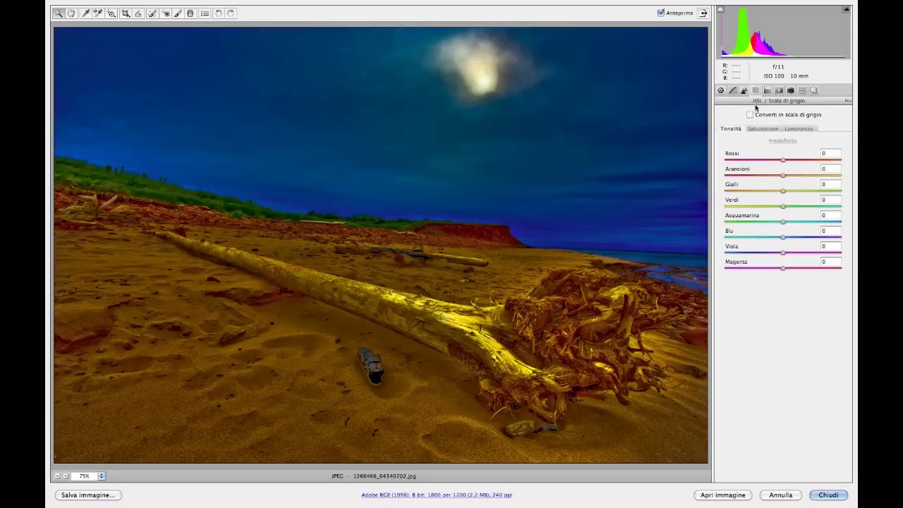
{"action": "left_click", "coordinate": [802, 133]}
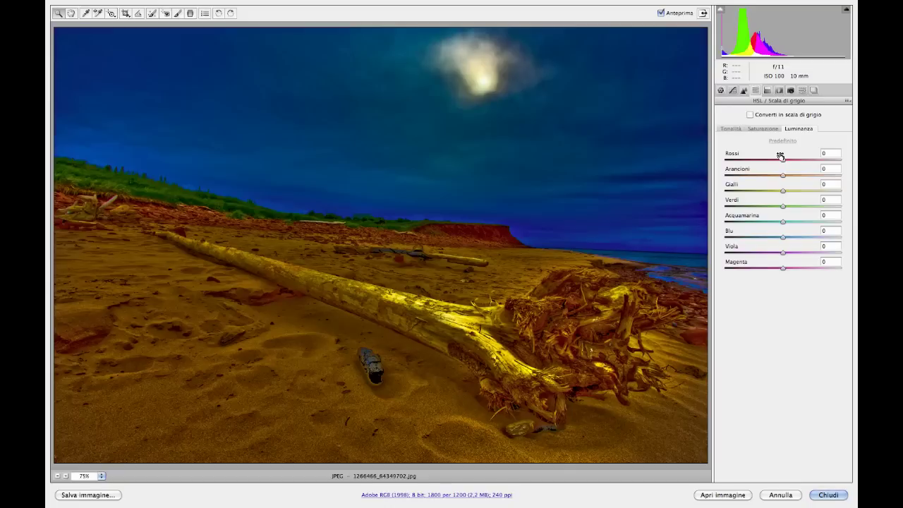
{"action": "left_click_drag", "start_coordinate": [783, 156], "coordinate": [818, 150]}
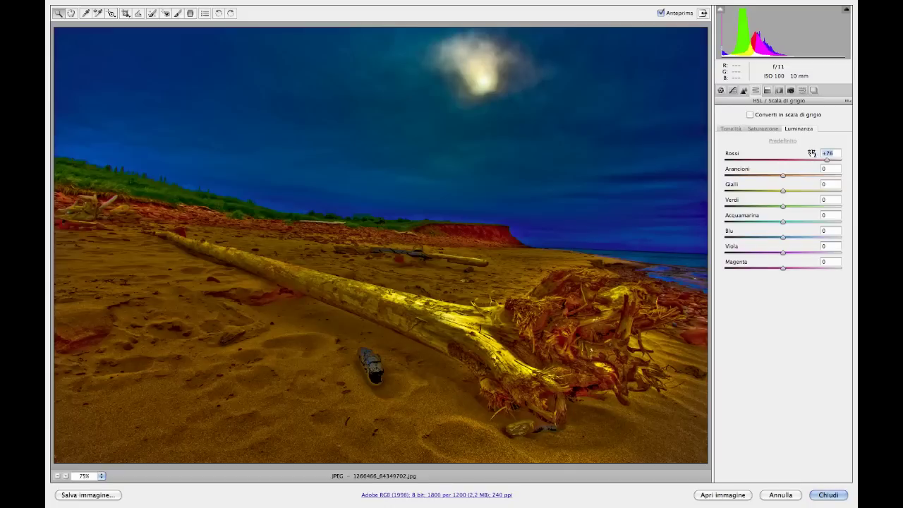
{"action": "left_click_drag", "start_coordinate": [783, 174], "coordinate": [817, 166]}
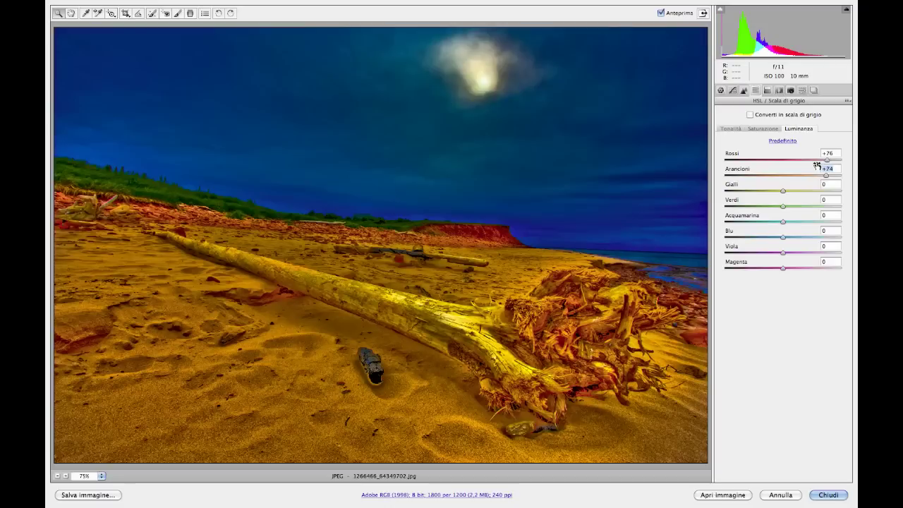
Brighten yellows +66, greens +98, aquas +92 and blues +71
{"action": "left_click_drag", "start_coordinate": [782, 189], "coordinate": [815, 180]}
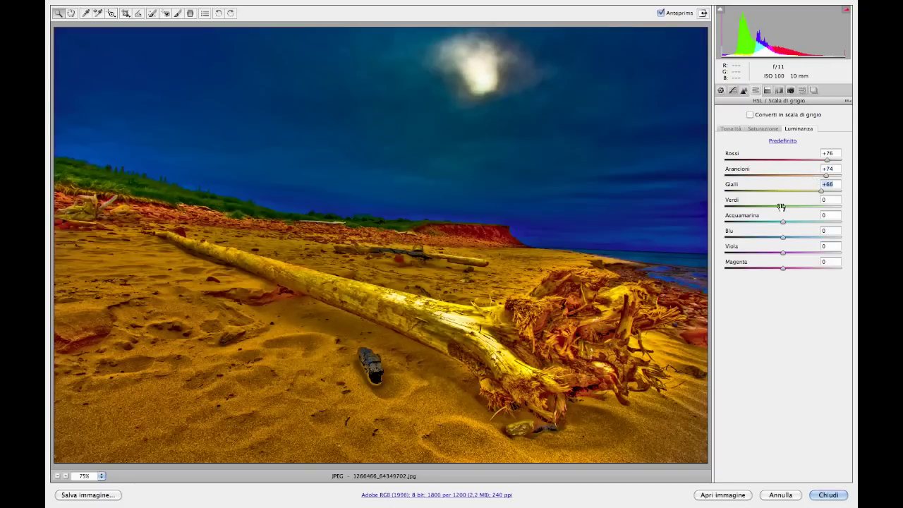
{"action": "left_click_drag", "start_coordinate": [782, 206], "coordinate": [828, 197]}
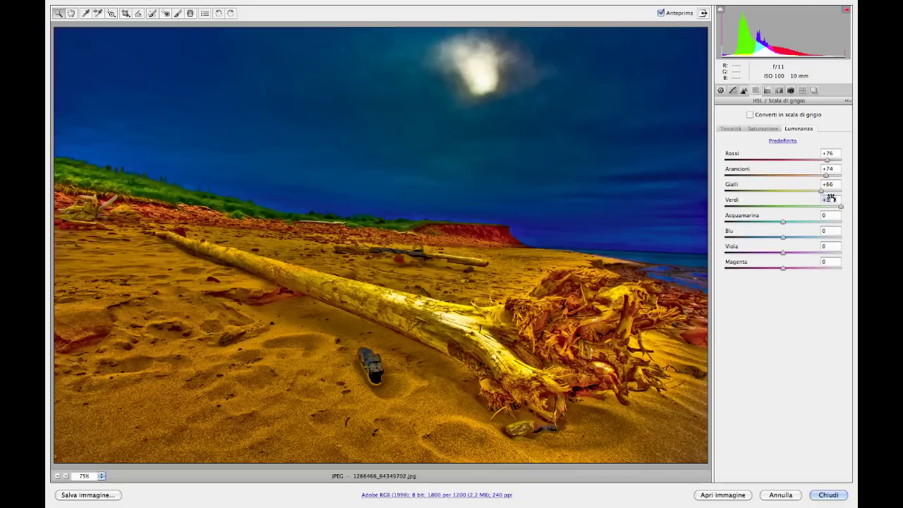
{"action": "left_click_drag", "start_coordinate": [783, 222], "coordinate": [836, 215]}
{"action": "mouse_move", "coordinate": [783, 236]}
{"action": "left_mouse_down"}
{"action": "mouse_move", "coordinate": [815, 230]}
{"action": "mouse_move", "coordinate": [786, 236]}
{"action": "left_mouse_up"}
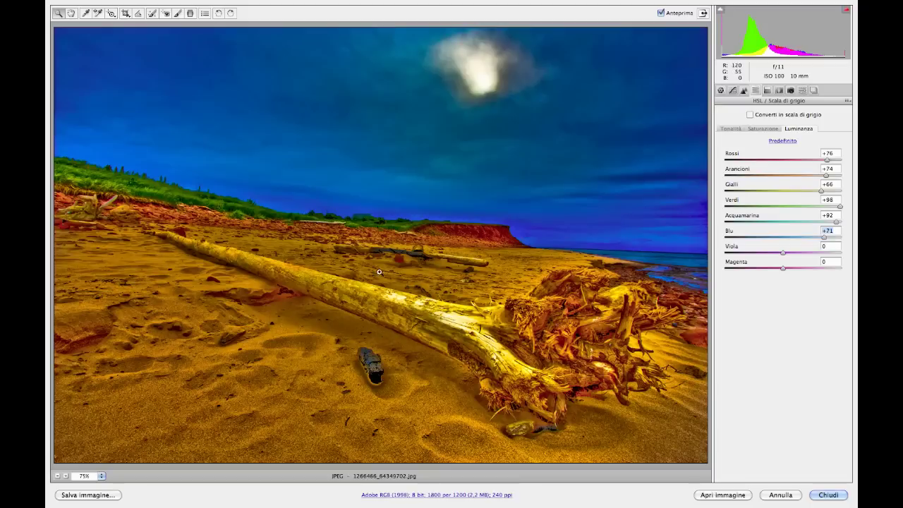
Return to the Base panel to review exposure -2.45, blacks 49, clarity and vibrance +100
{"action": "left_click", "coordinate": [720, 90]}
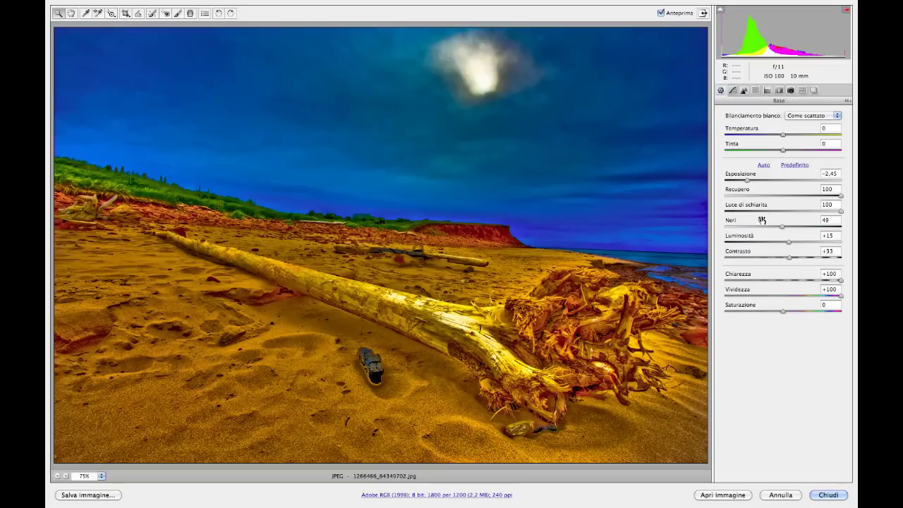